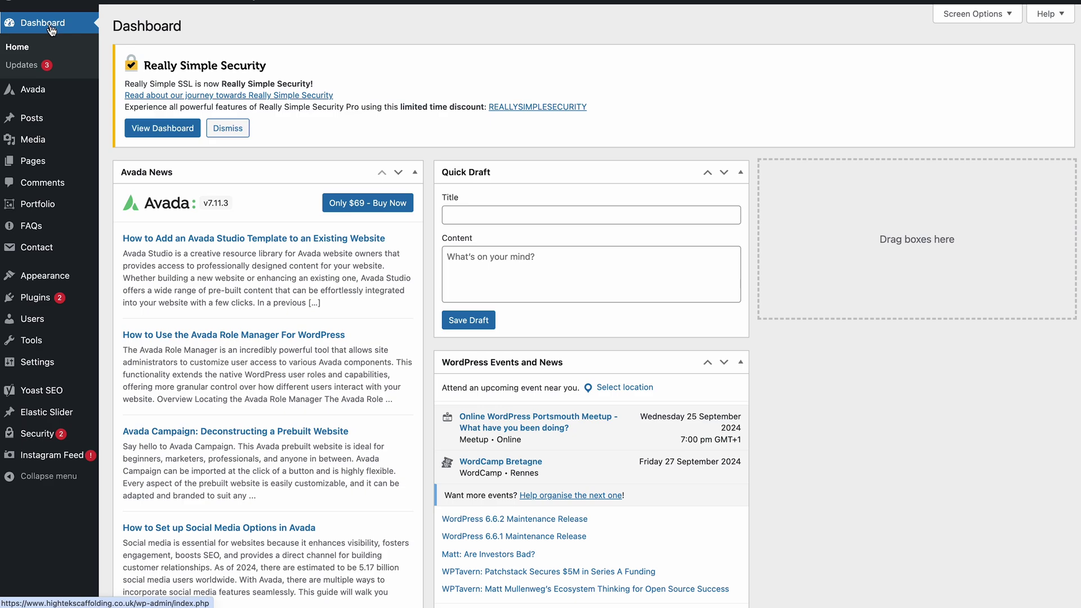
Append 'another wor' to the Privacy Policy page's Yoast meta description and update the page.
mouse_move(37, 166)
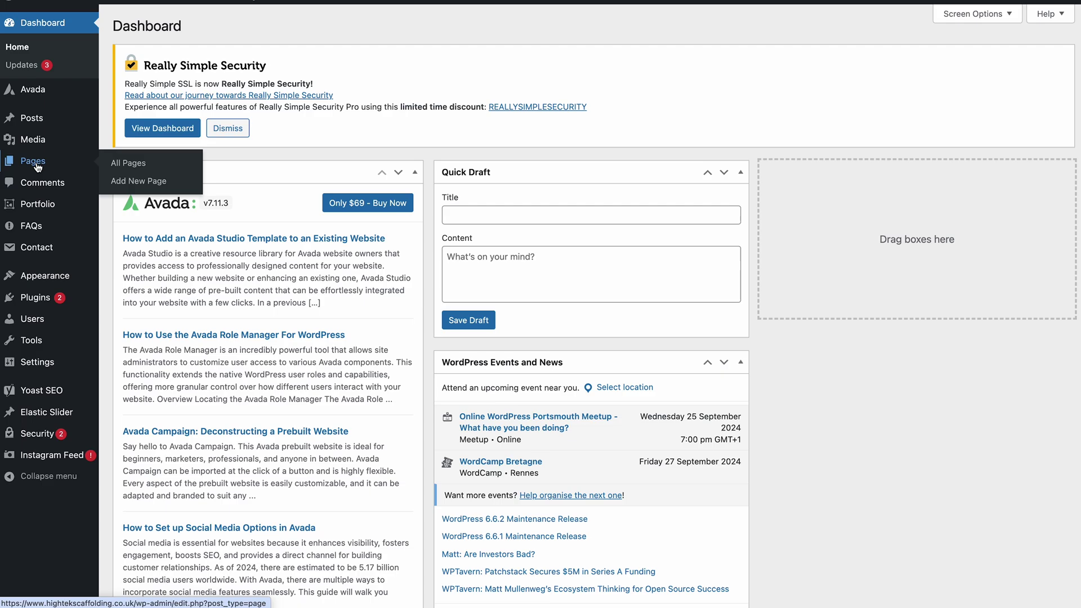
left_click(122, 163)
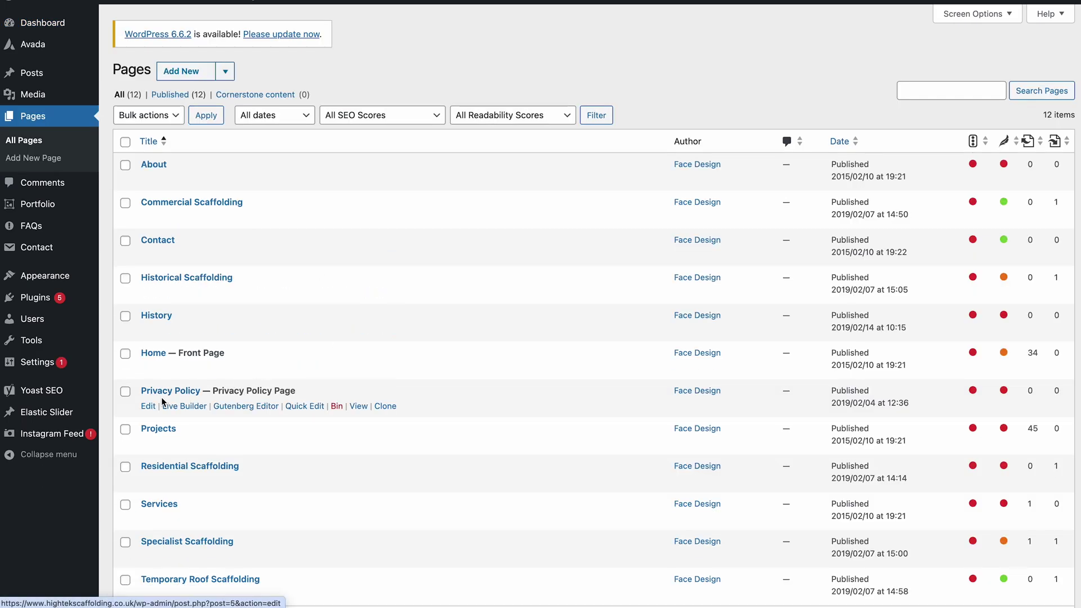
left_click(162, 391)
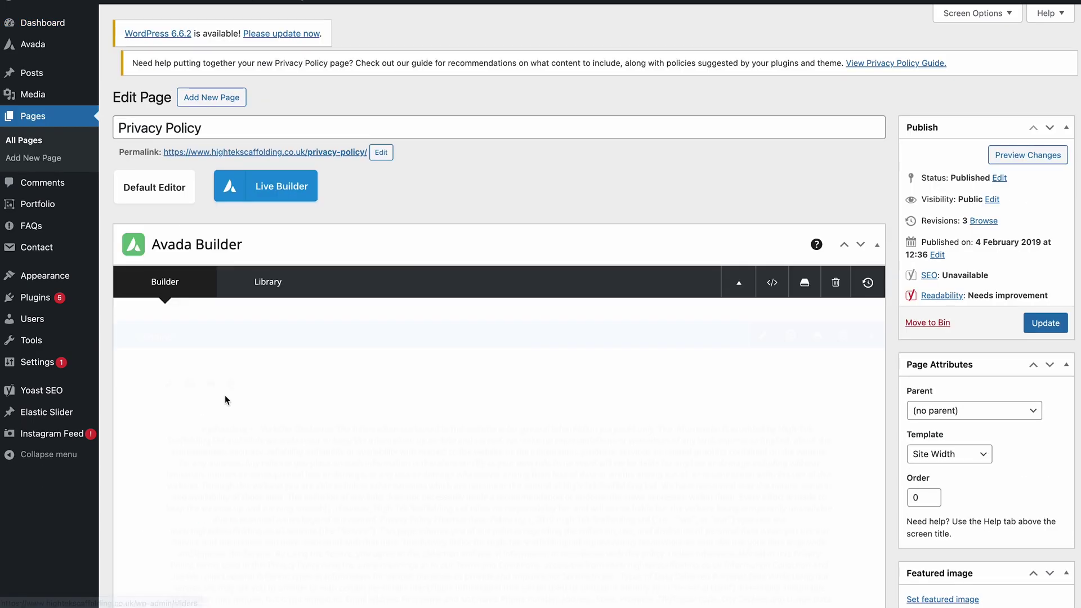
scroll(225, 400, "down", 15)
scroll(282, 360, "down", 3)
left_click(374, 322)
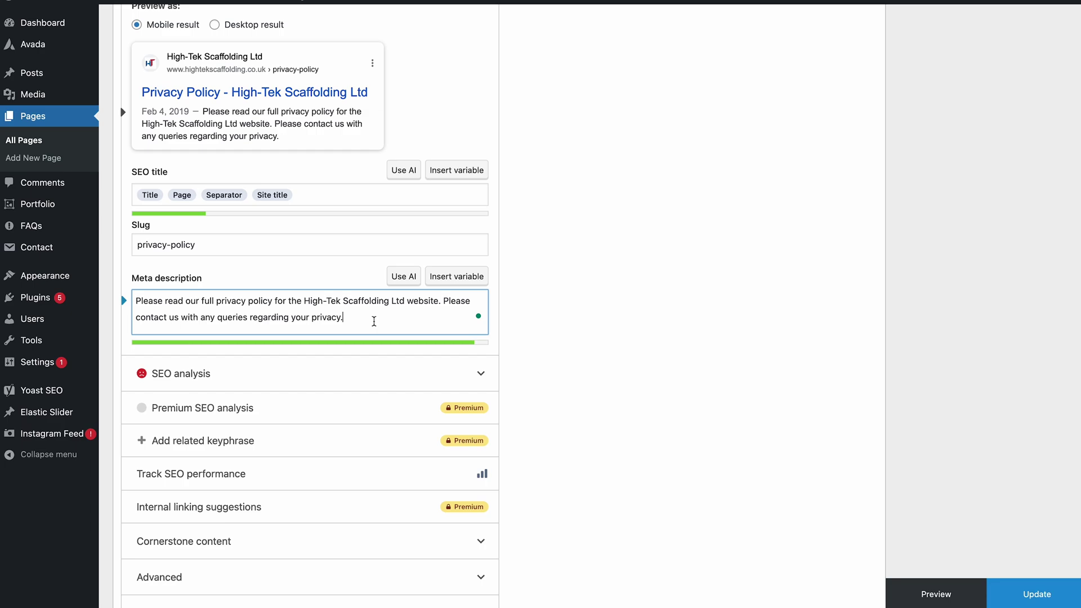
type("another")
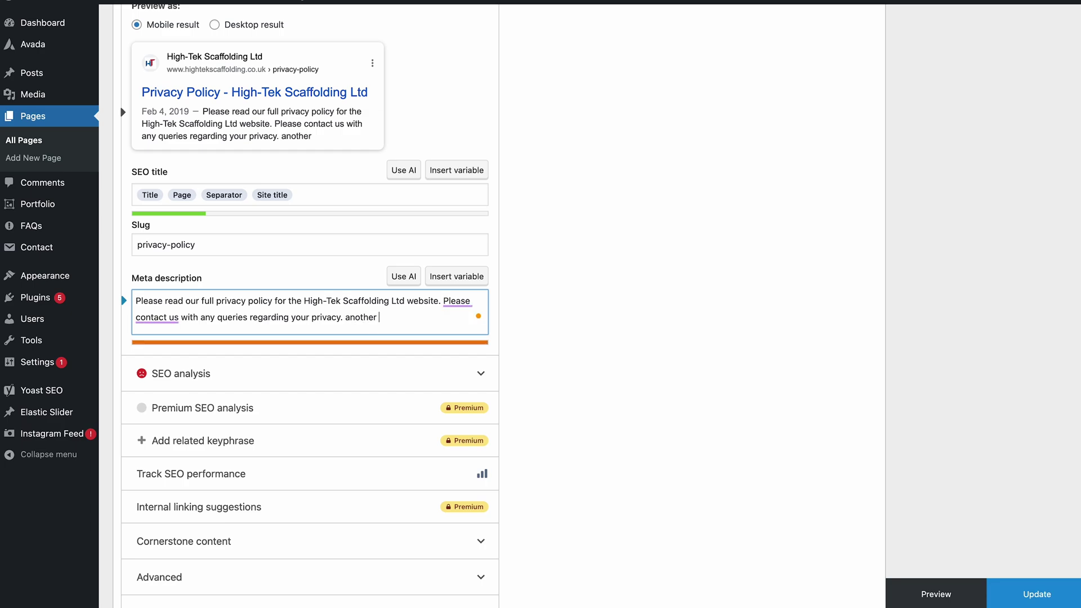
type(" word")
left_click_drag(400, 318, 345, 318)
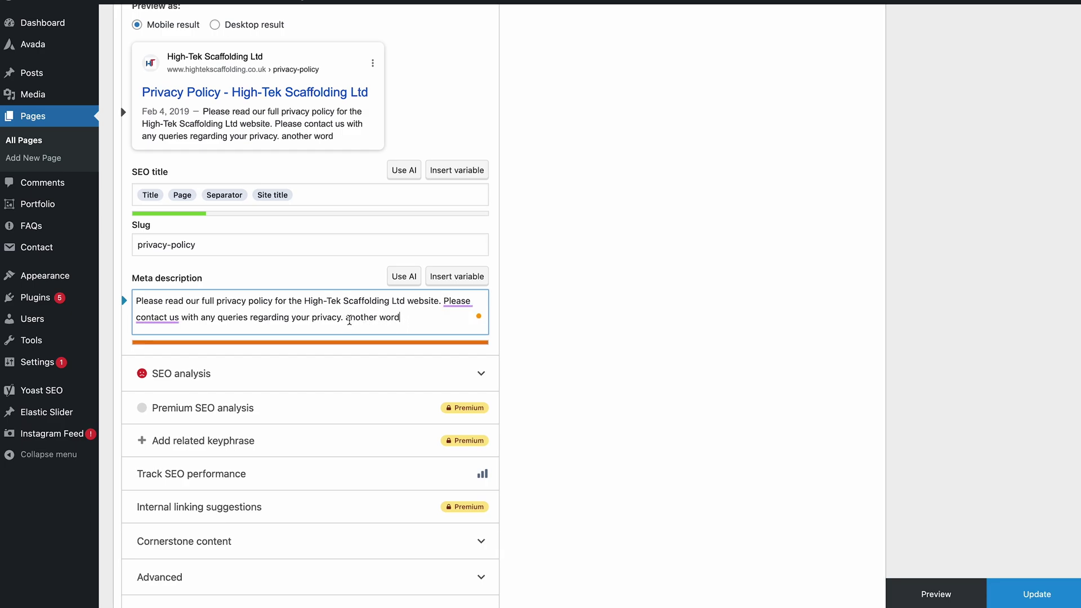
left_click(742, 319)
scroll(715, 329, "up", 20)
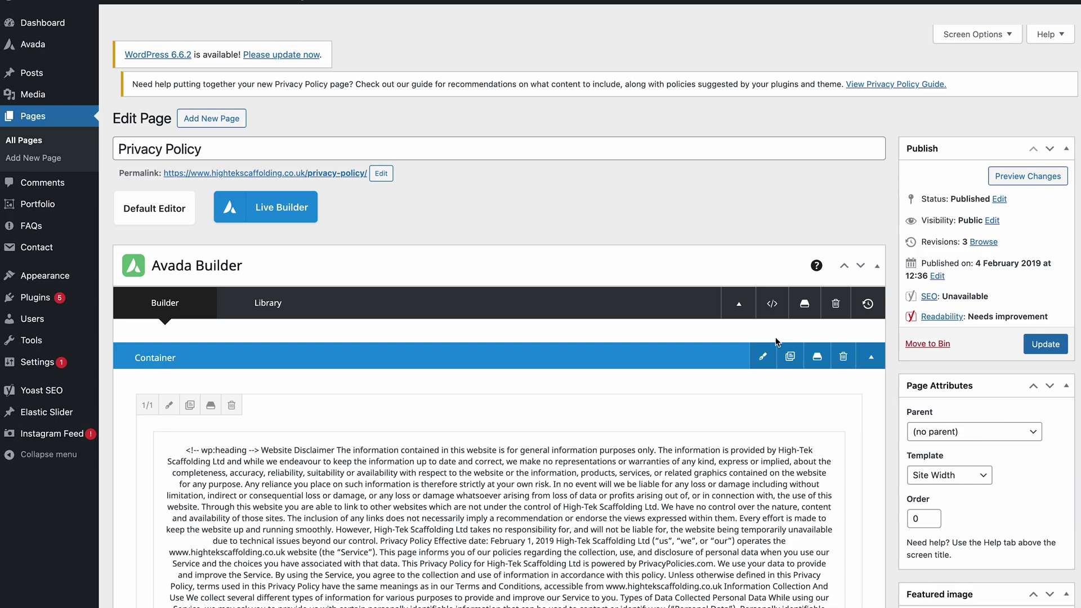
left_click(1033, 326)
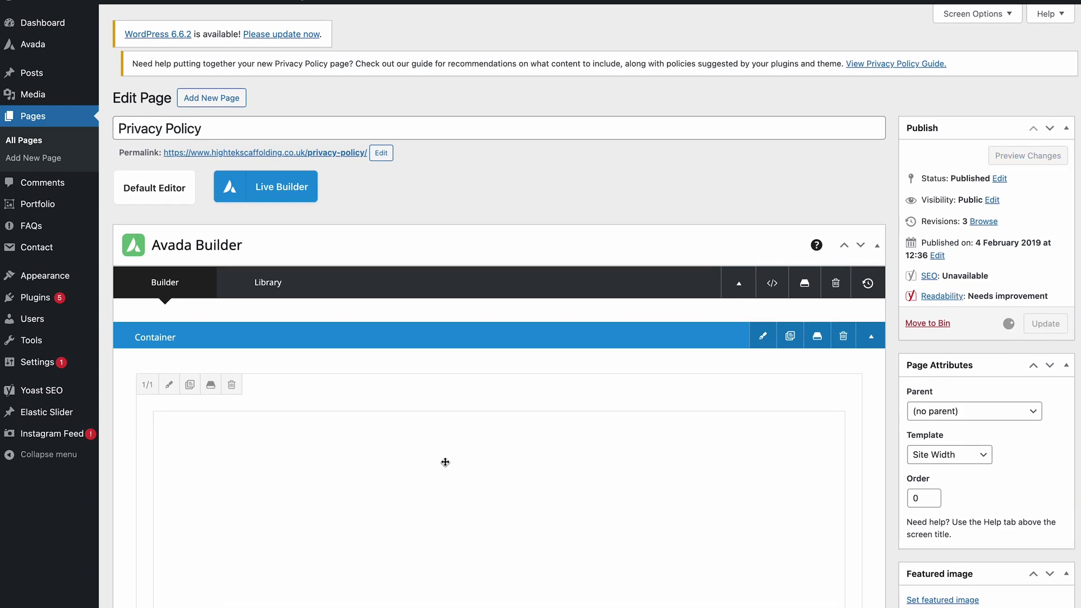
Recheck the saved meta description and find the added words were not kept.
scroll(461, 469, "down", 15)
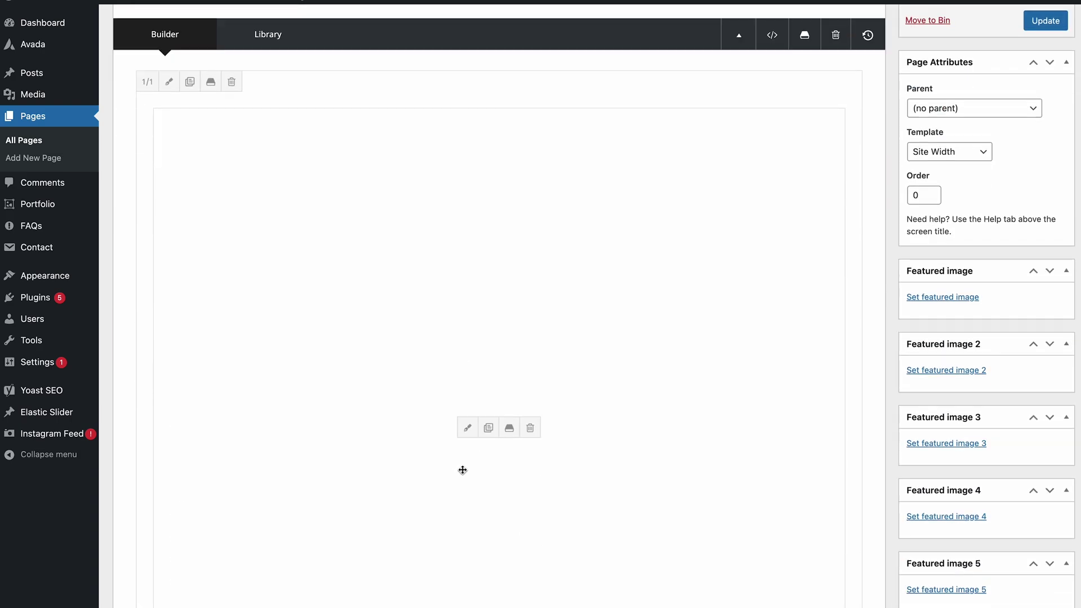
scroll(539, 458, "down", 18)
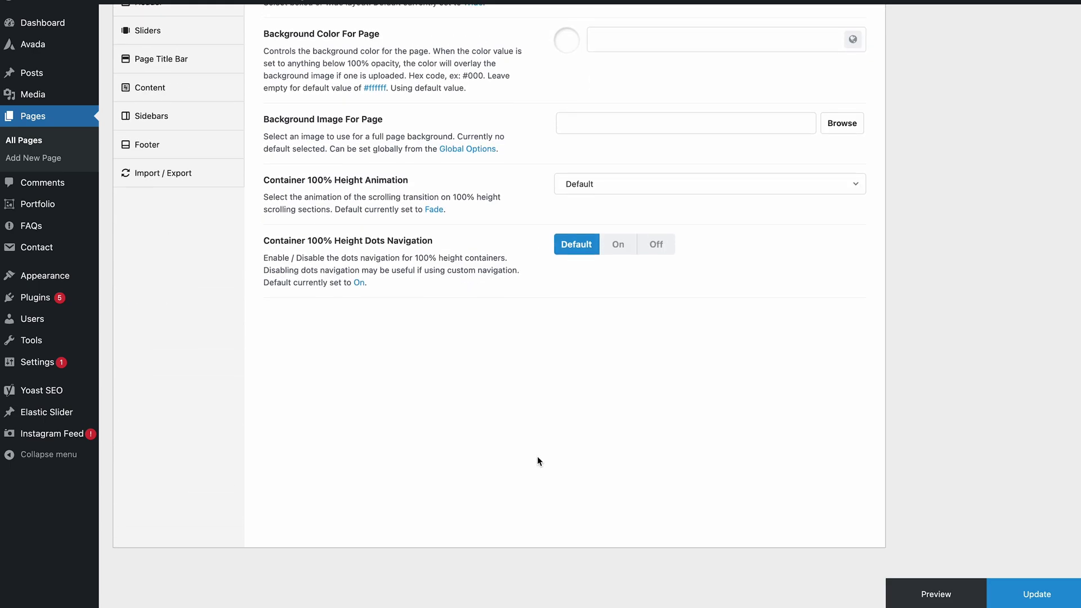
scroll(538, 456, "up", 15)
scroll(536, 457, "down", 6)
left_click(366, 231)
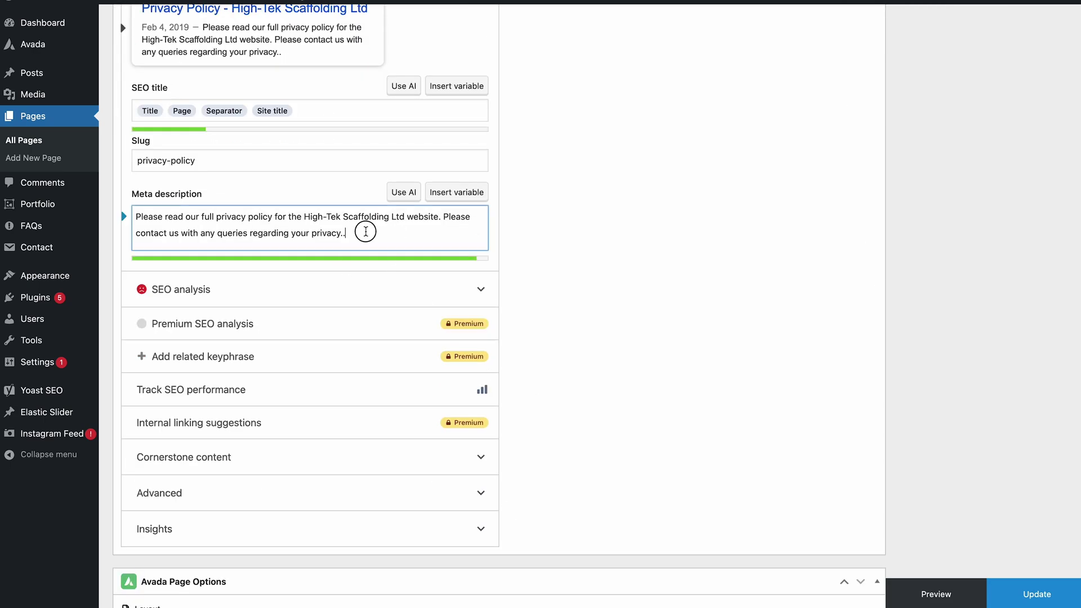
left_click(550, 242)
scroll(549, 242, "up", 20)
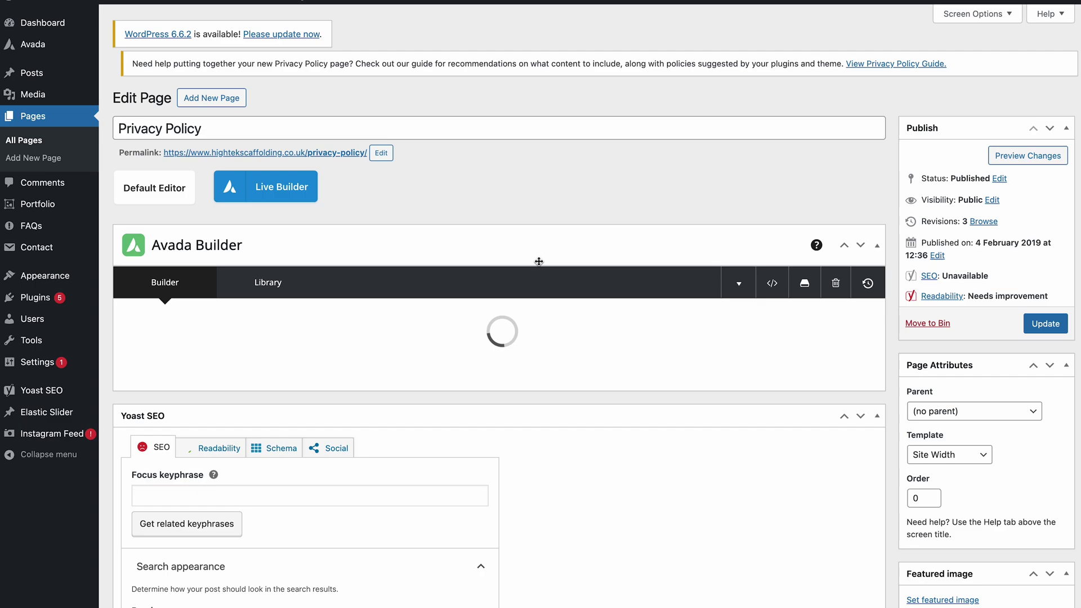
scroll(535, 261, "down", 18)
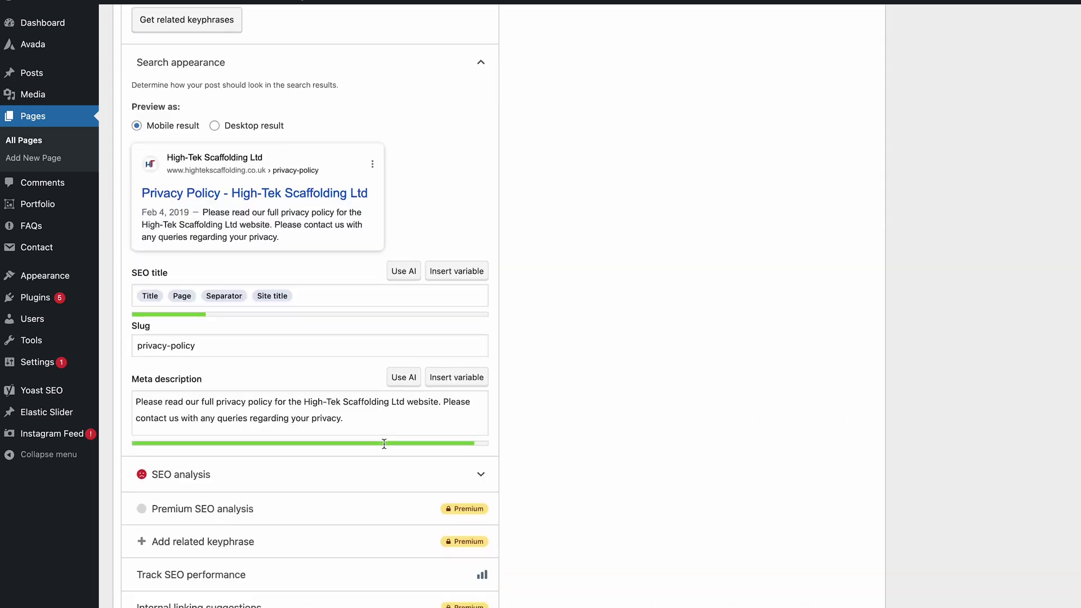
scroll(384, 444, "up", 1)
scroll(384, 444, "up", 1)
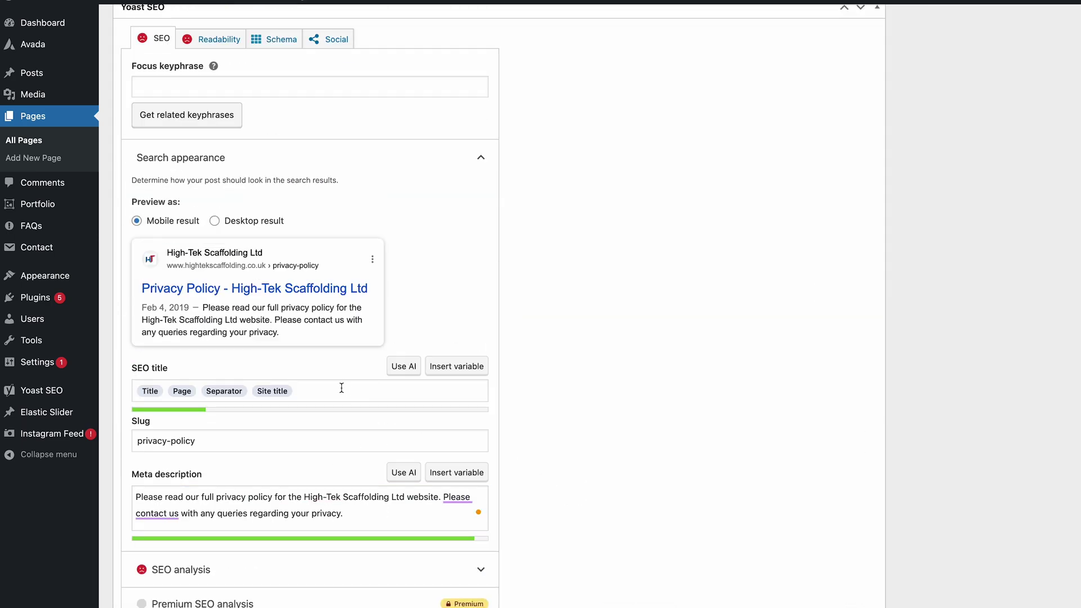
Search the plugin directory for 'yoast test' and install Yoast Test Helper.
left_click(35, 297)
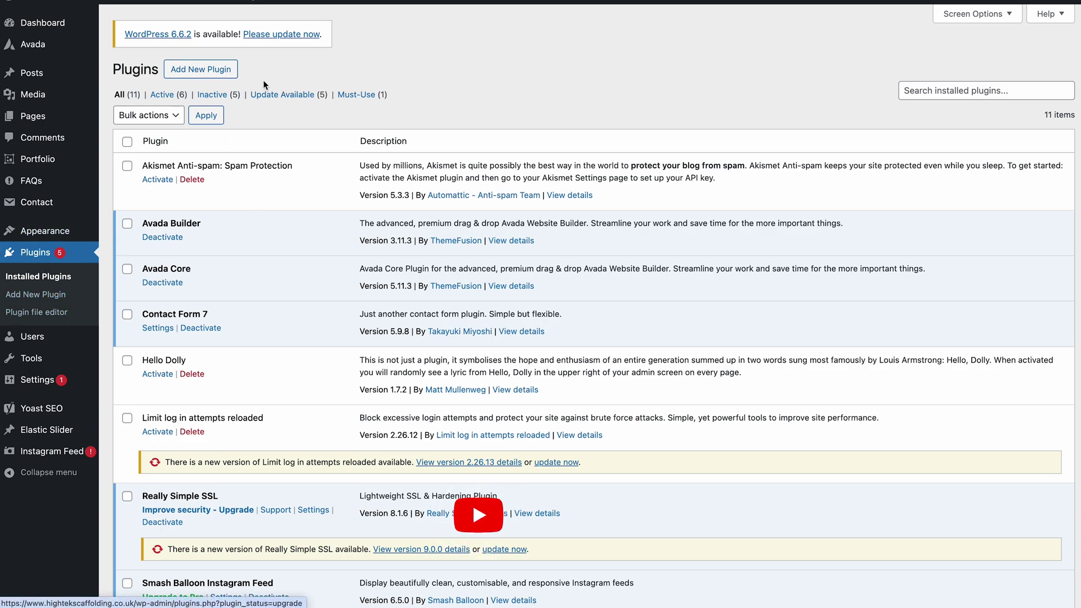
left_click(212, 73)
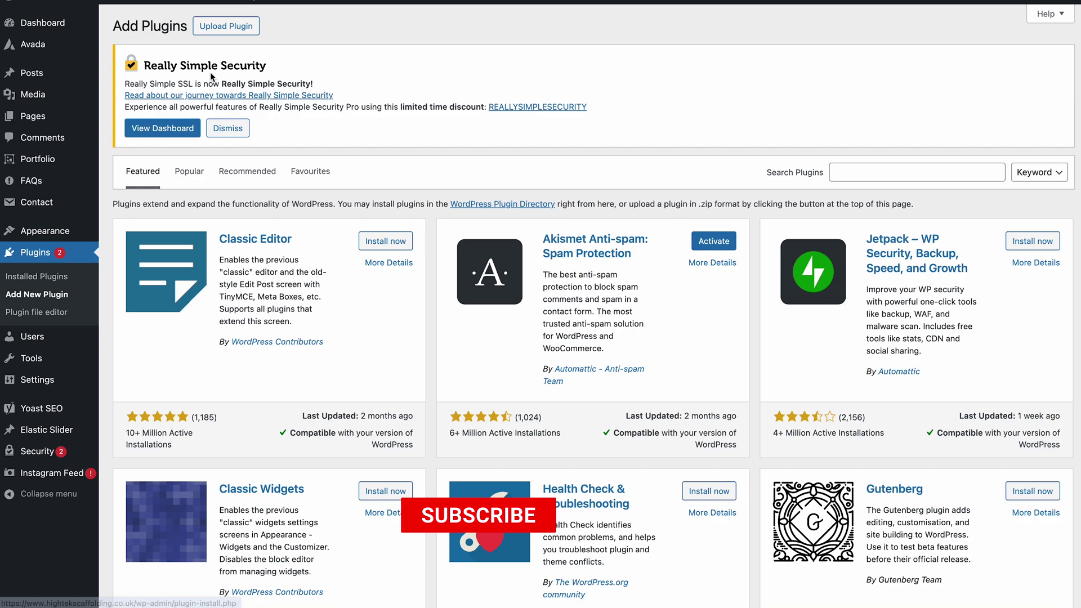
left_click(902, 173)
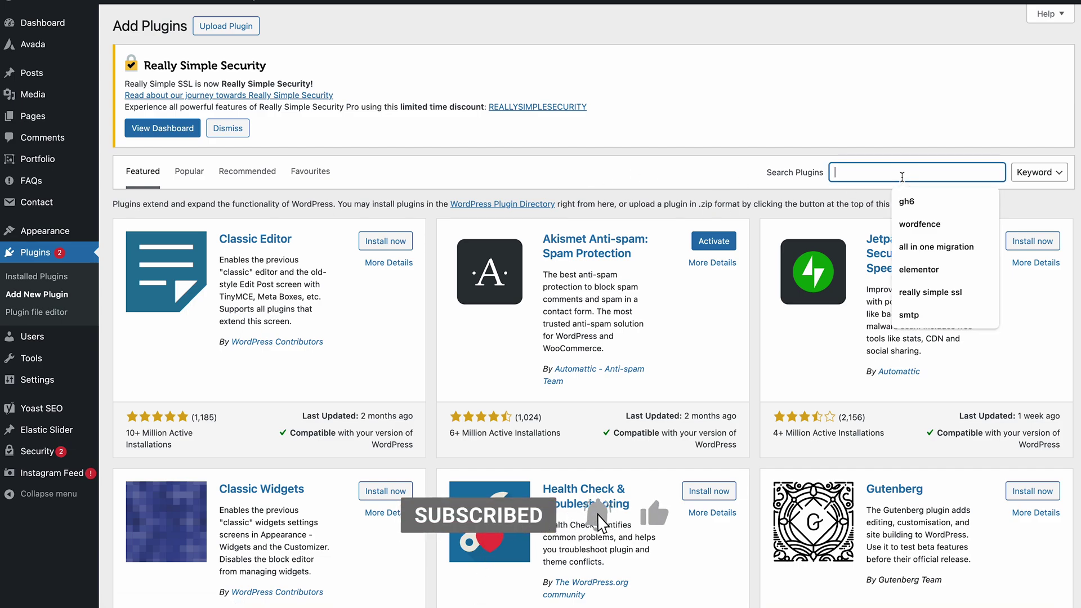
type("y")
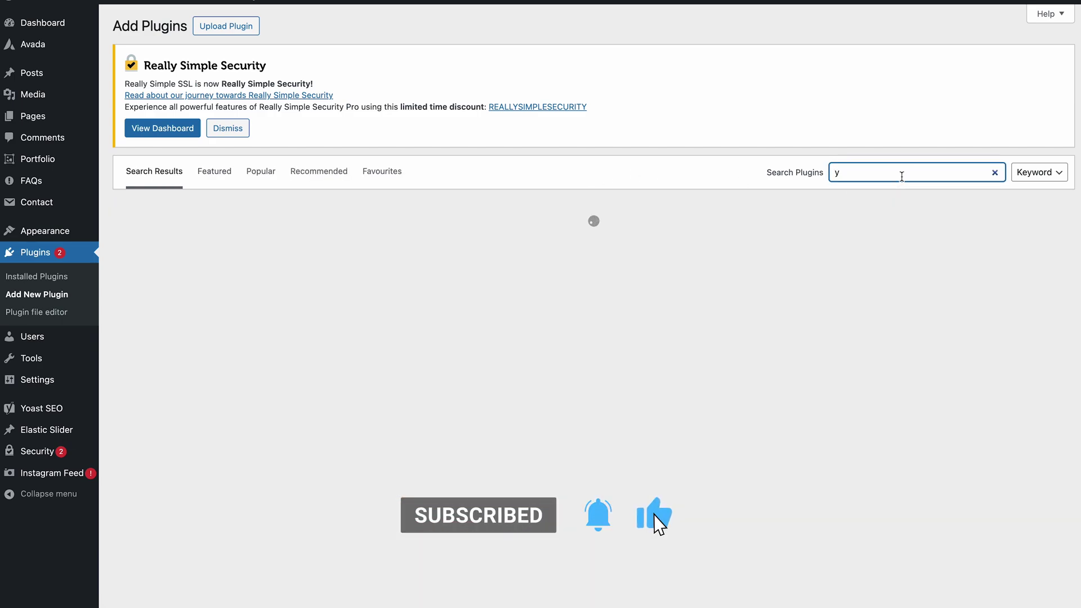
type("oast tes")
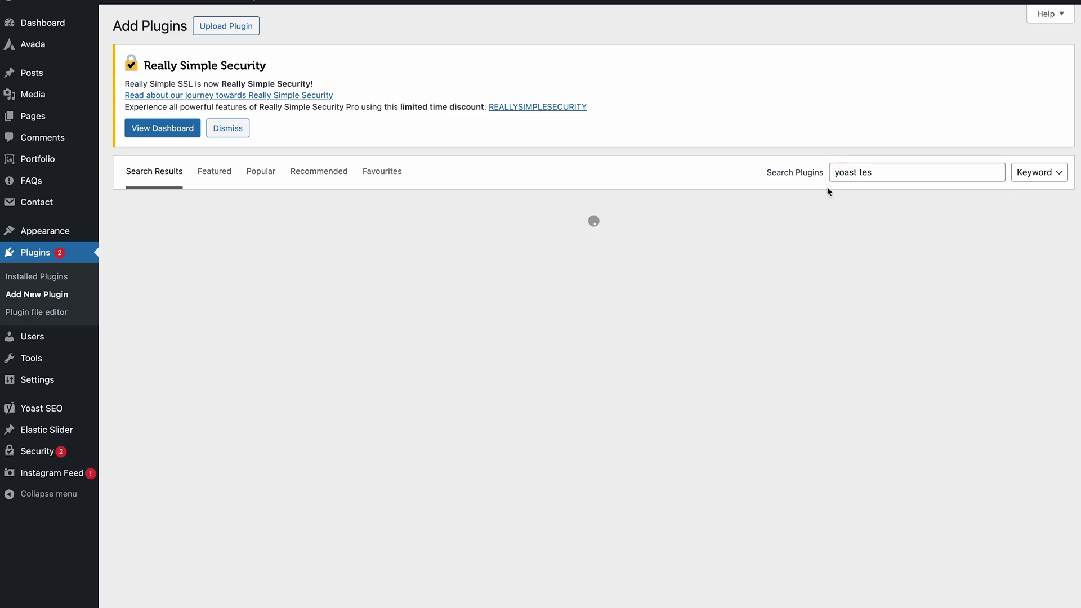
left_click(895, 176)
type("5")
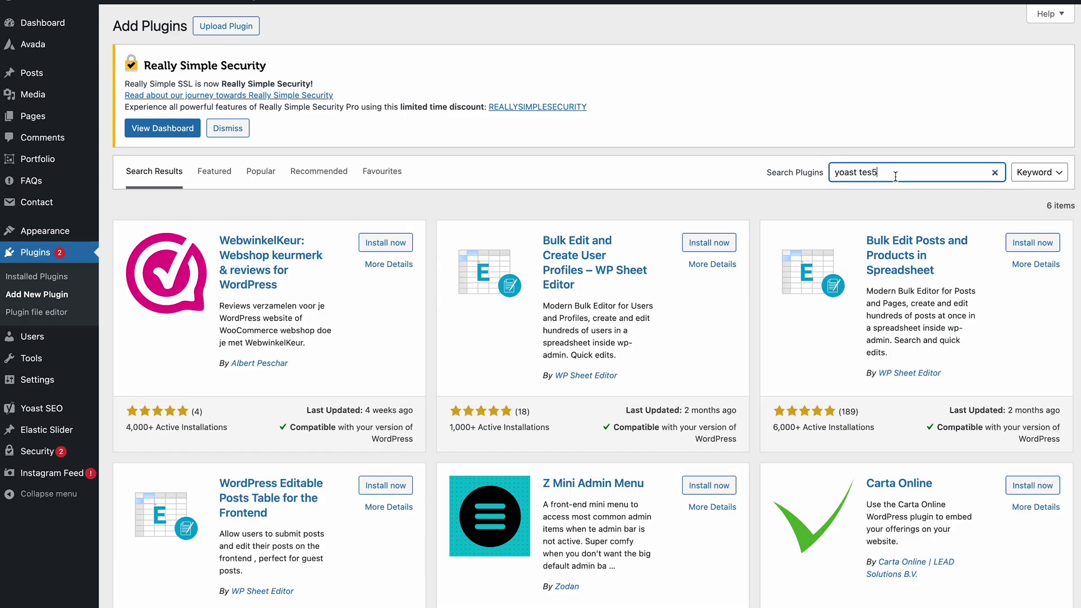
key("BackSpace")
type("t")
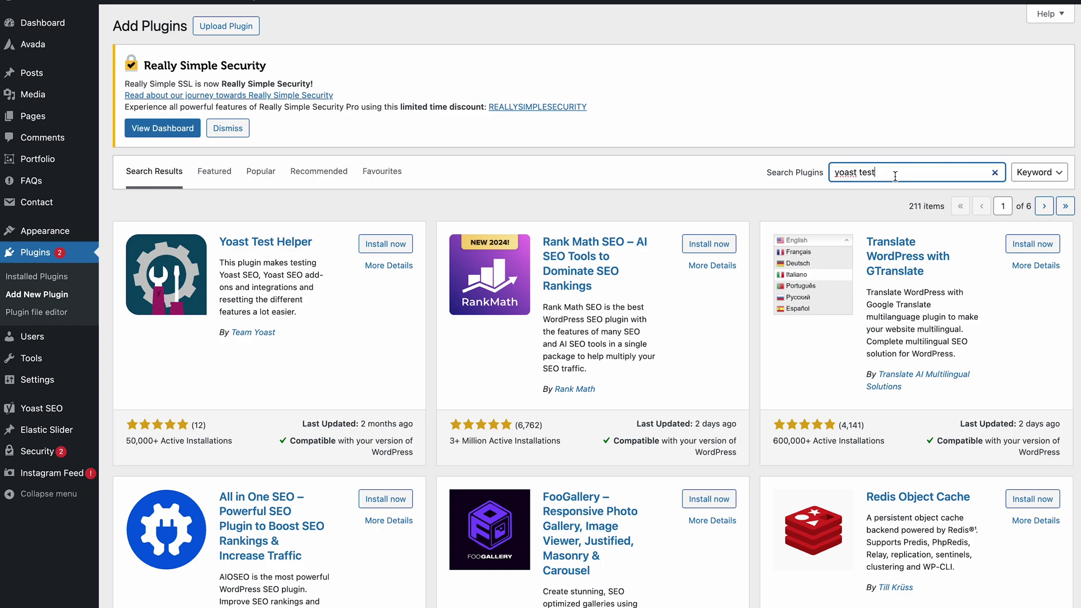
left_click(294, 342)
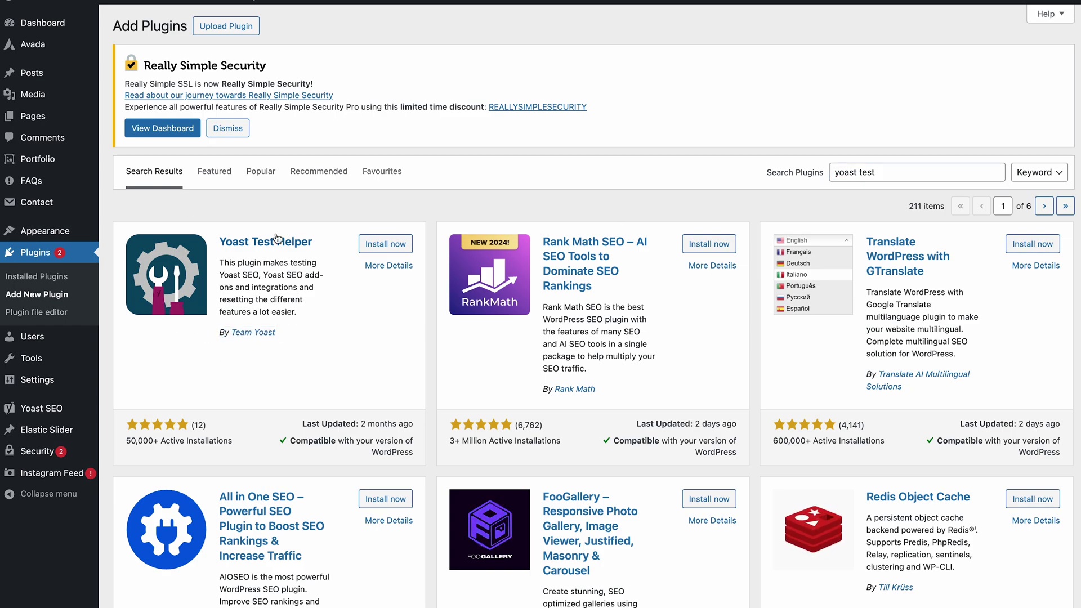
left_click(373, 248)
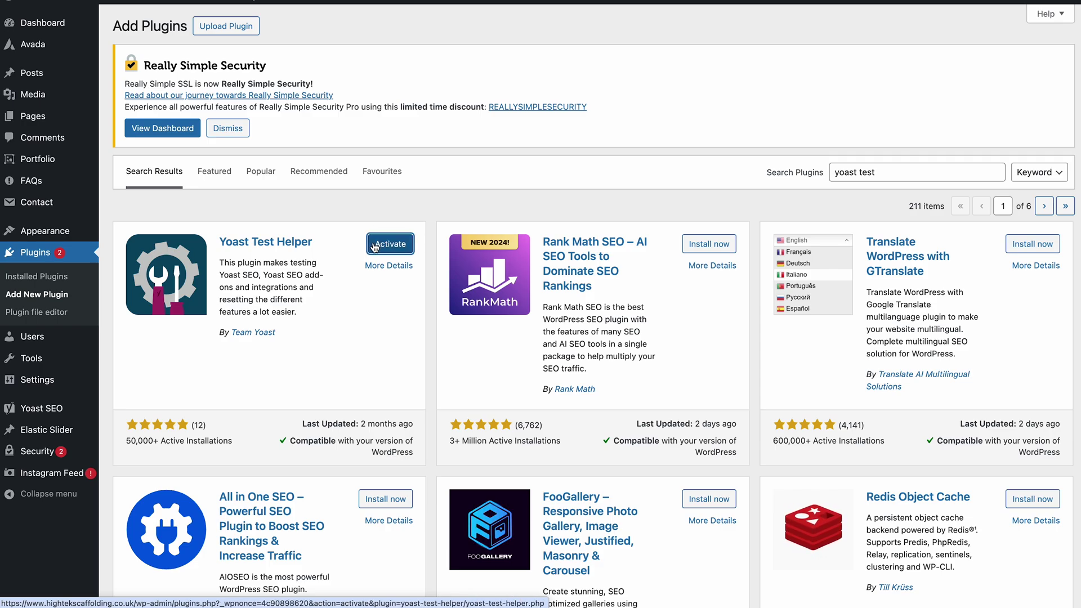
Activate Yoast Test Helper and open its Tools > Yoast Test page.
left_click(373, 246)
scroll(374, 258, "down", 10)
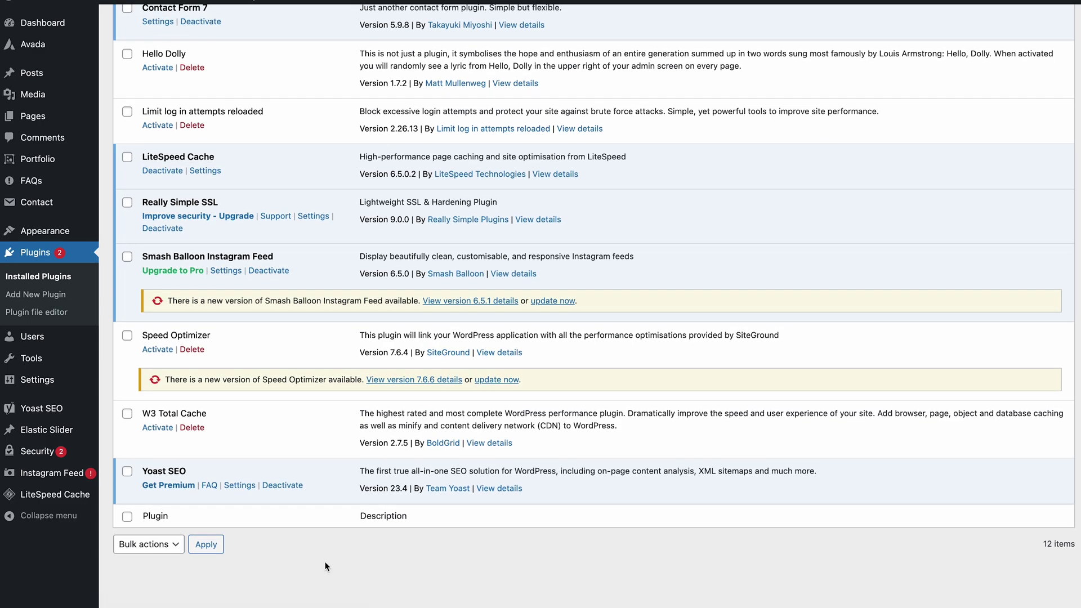
scroll(325, 563, "up", 3)
scroll(326, 562, "down", 4)
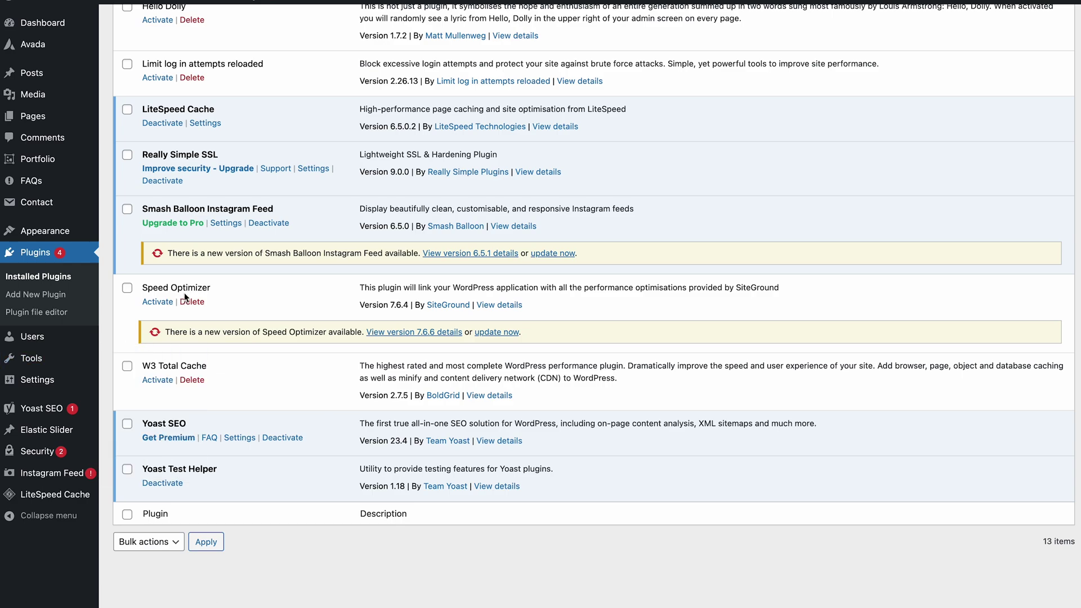
mouse_move(41, 362)
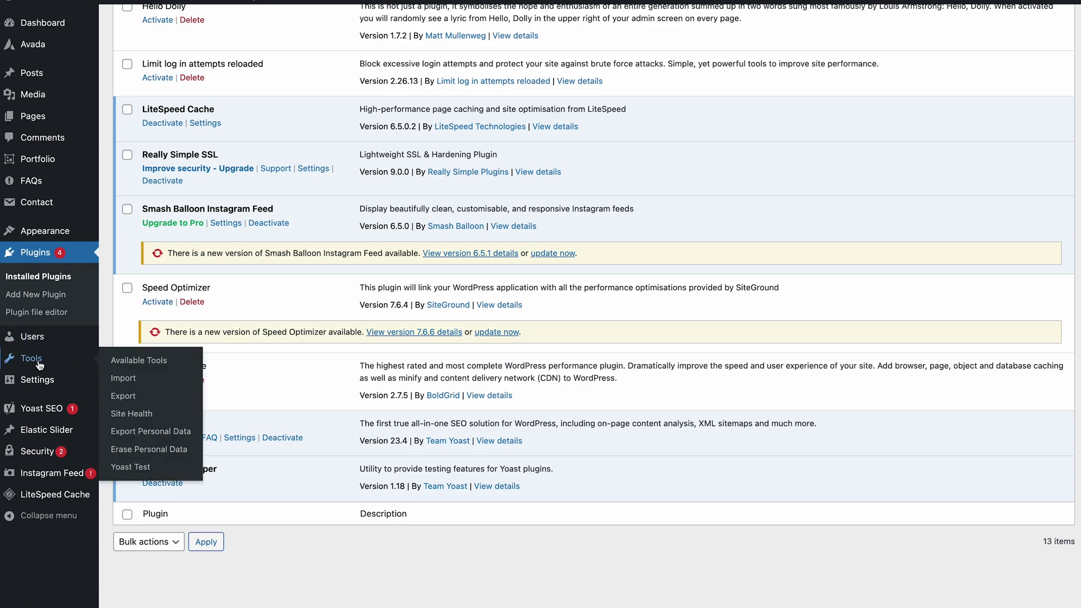
left_click(130, 469)
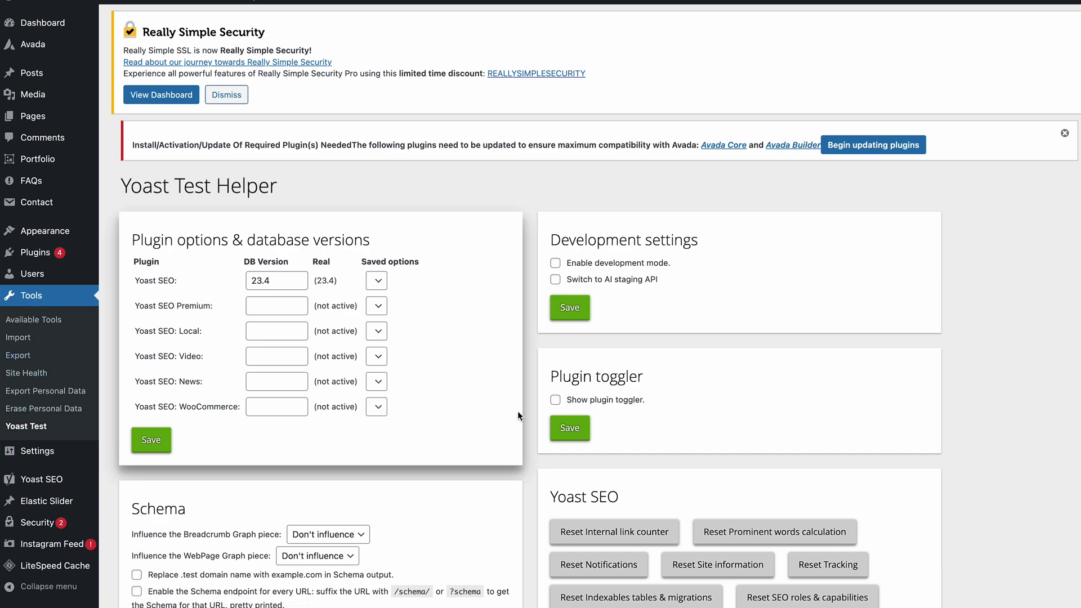
Reset indexables tables & migrations, prominent words calculation and internal link counter in Yoast Test Helper.
scroll(519, 411, "down", 4)
scroll(513, 394, "down", 1)
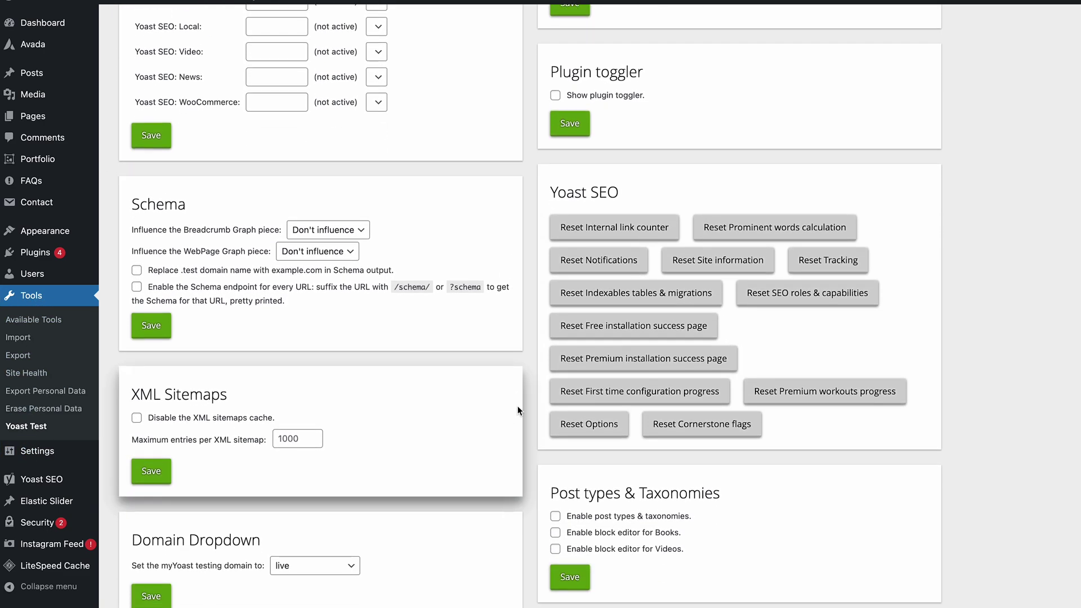
left_click(634, 300)
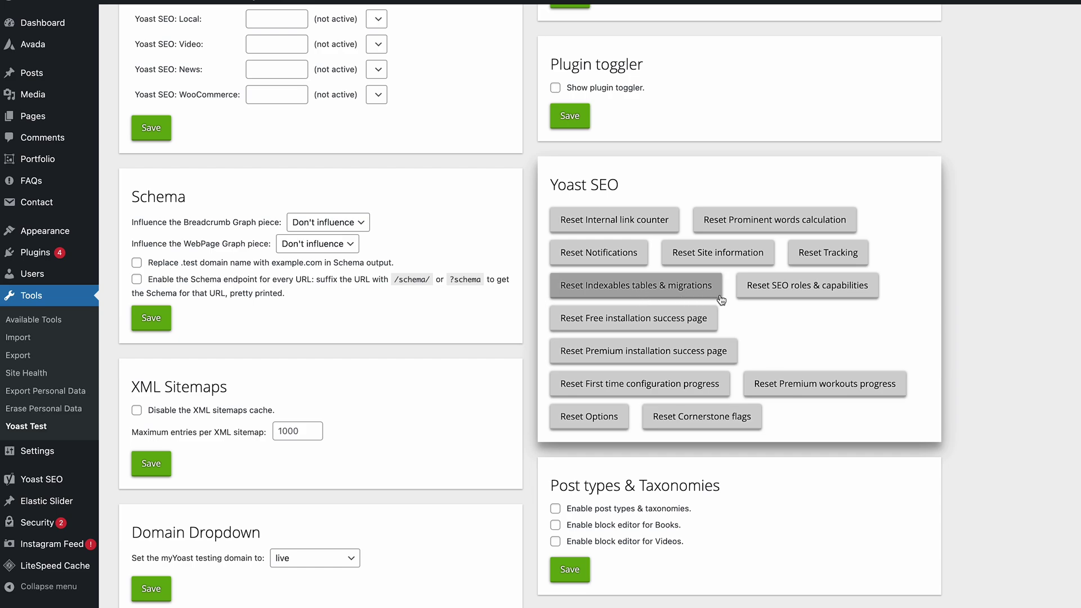
left_click(760, 220)
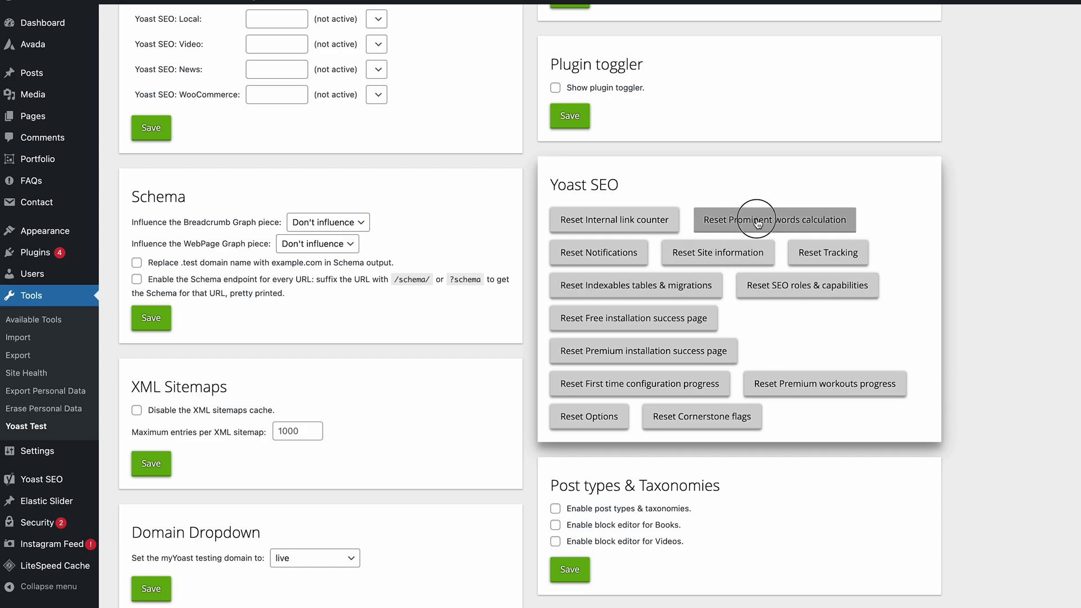
left_click(633, 351)
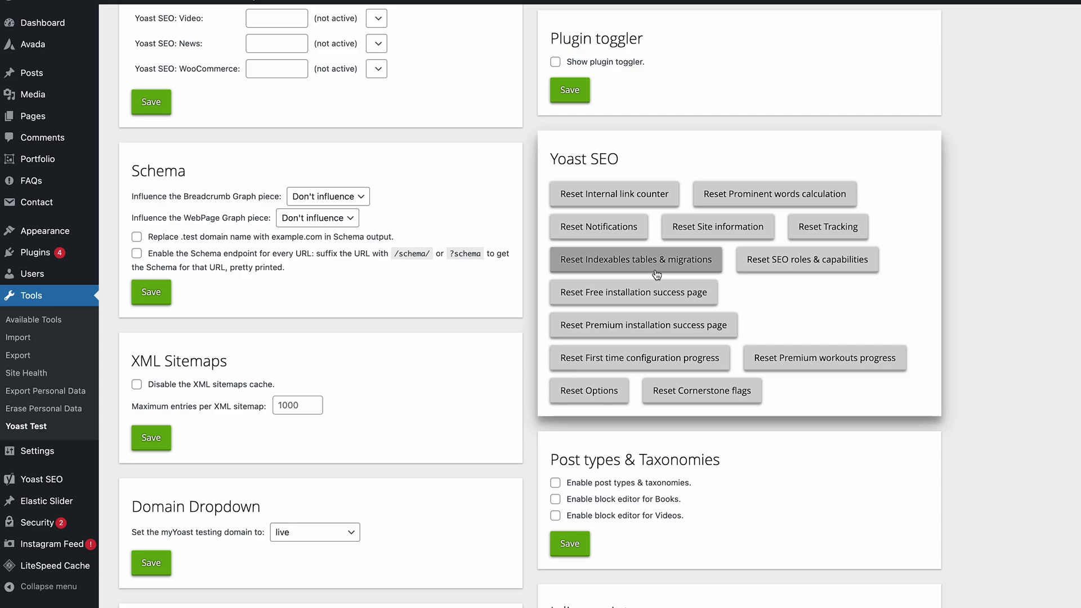
left_click(620, 198)
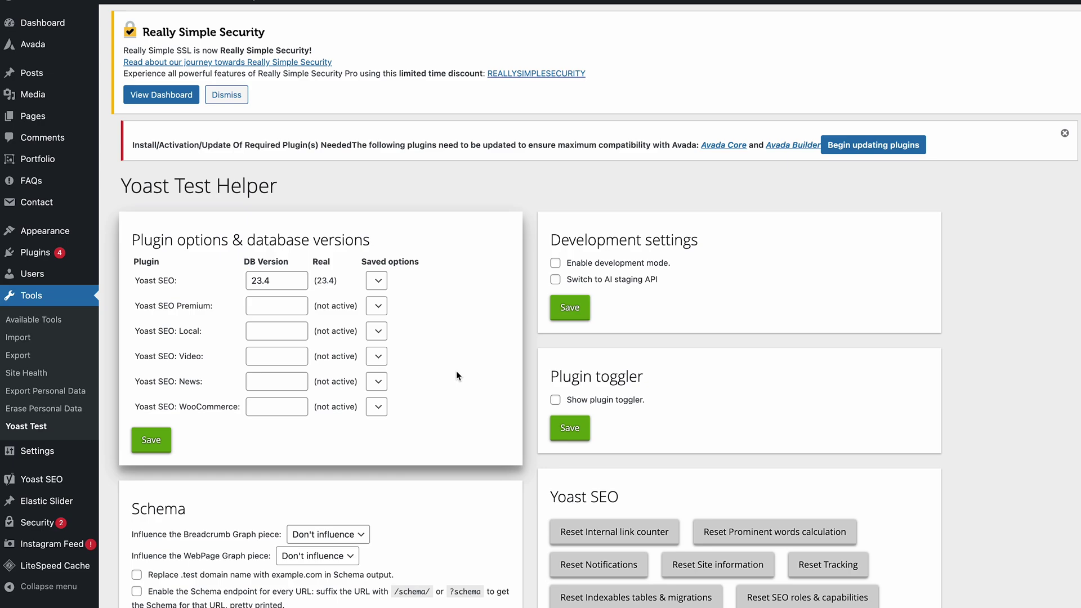
Add 'see more' to the end of the Privacy Policy meta description and update.
left_click(30, 111)
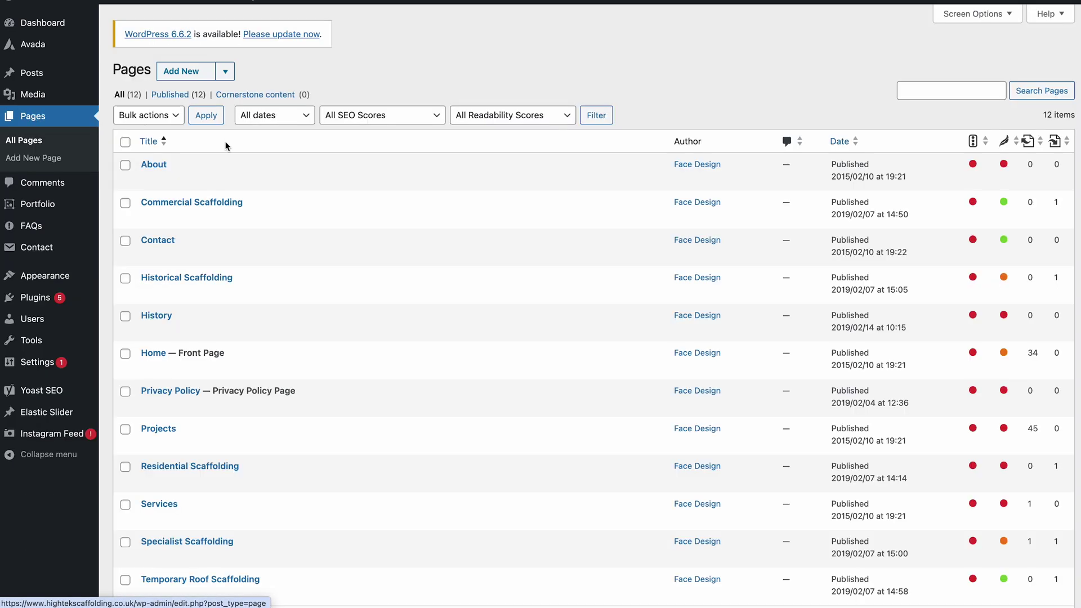
left_click(161, 394)
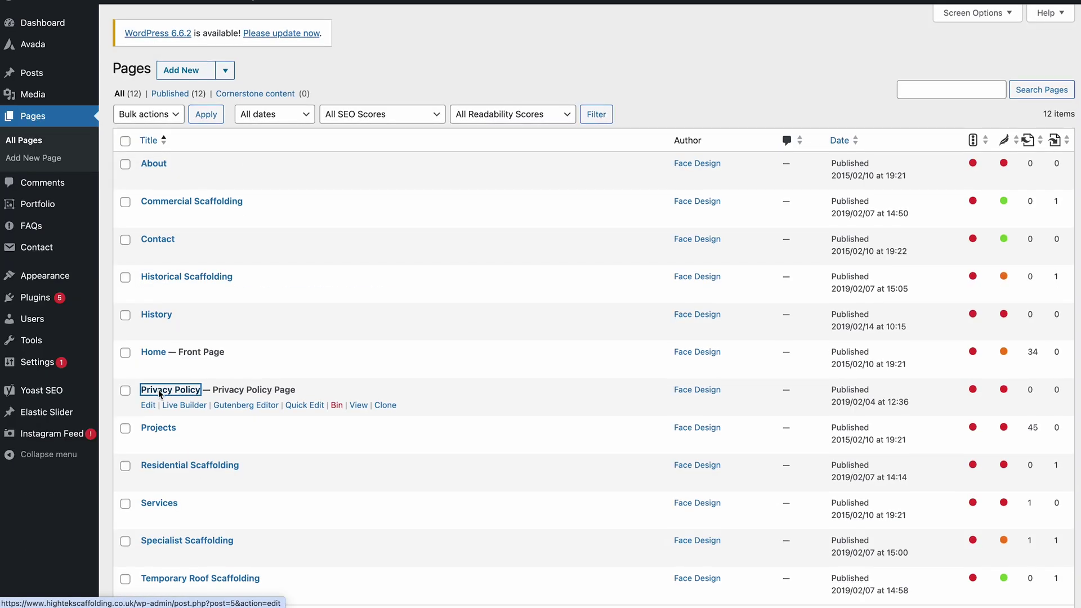
scroll(345, 463, "down", 15)
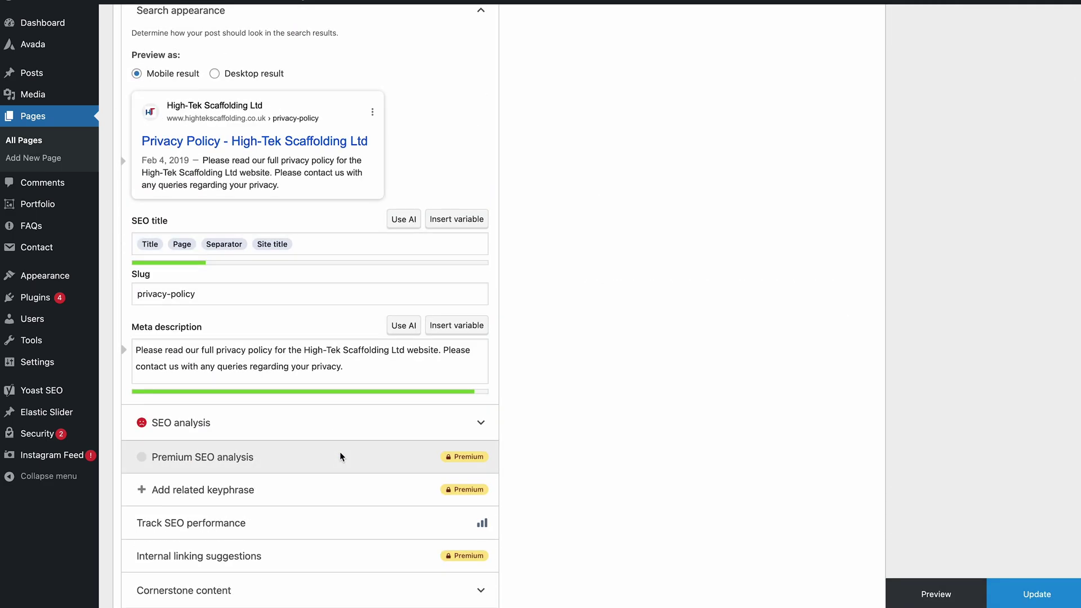
left_click(370, 370)
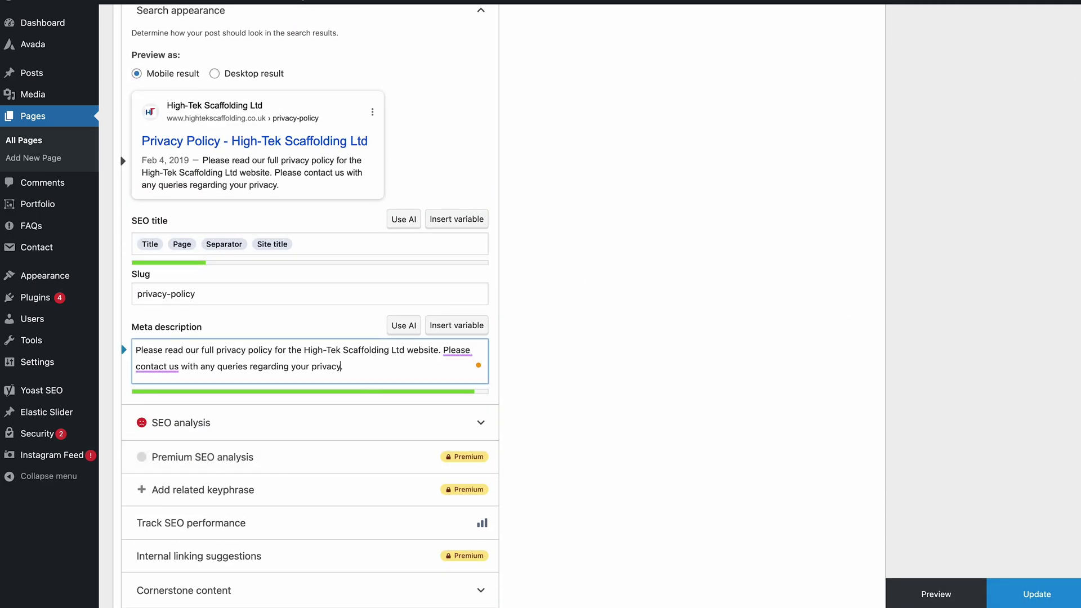
type("see mo")
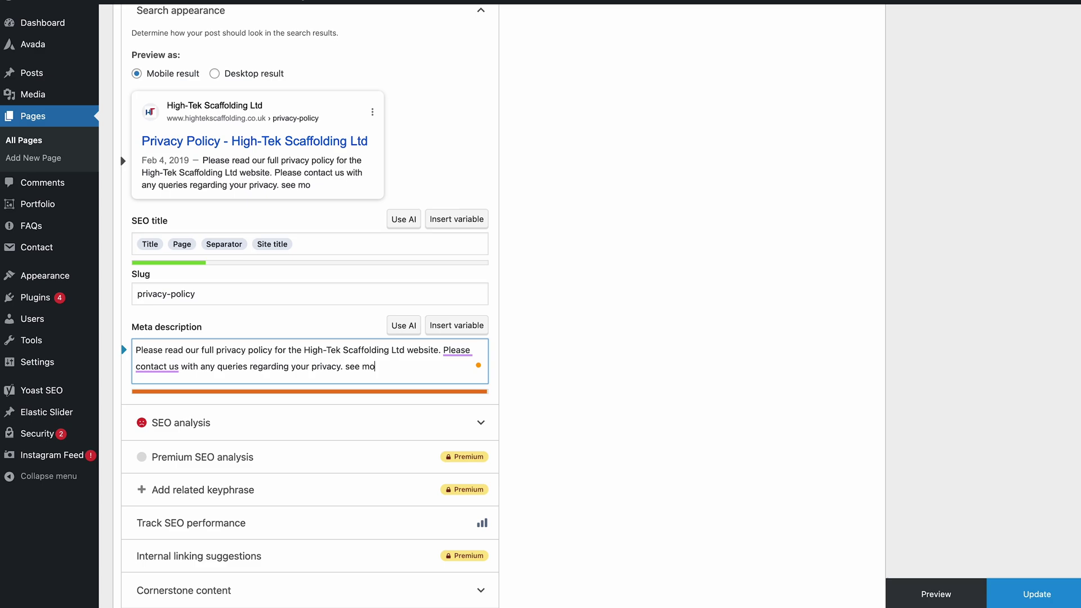
type("re")
left_click(1055, 601)
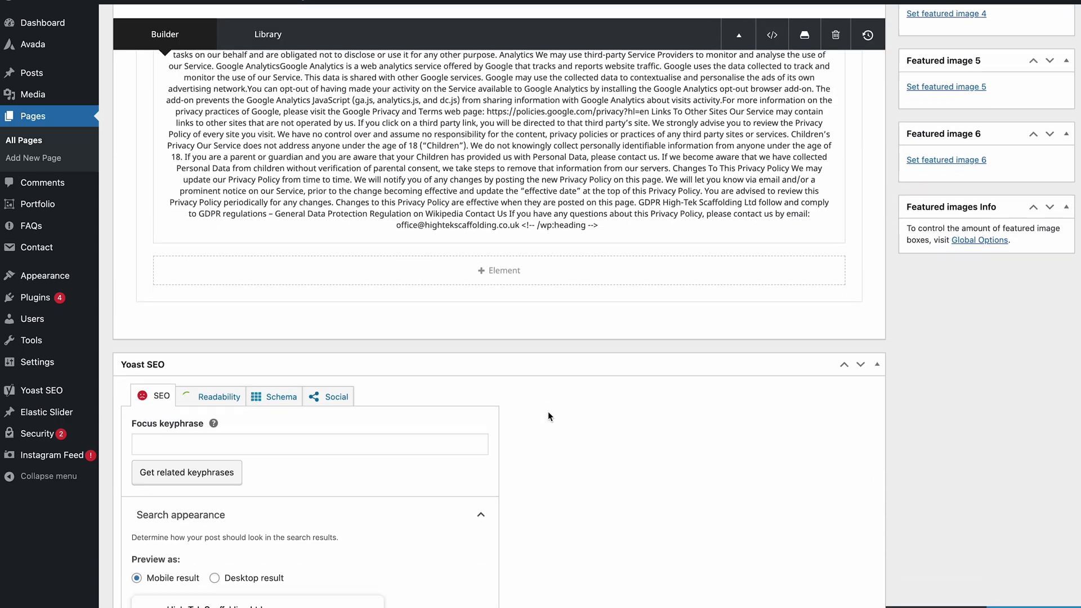
Check the saved 'see more' ending, then view the published page's source.
scroll(548, 412, "down", 7)
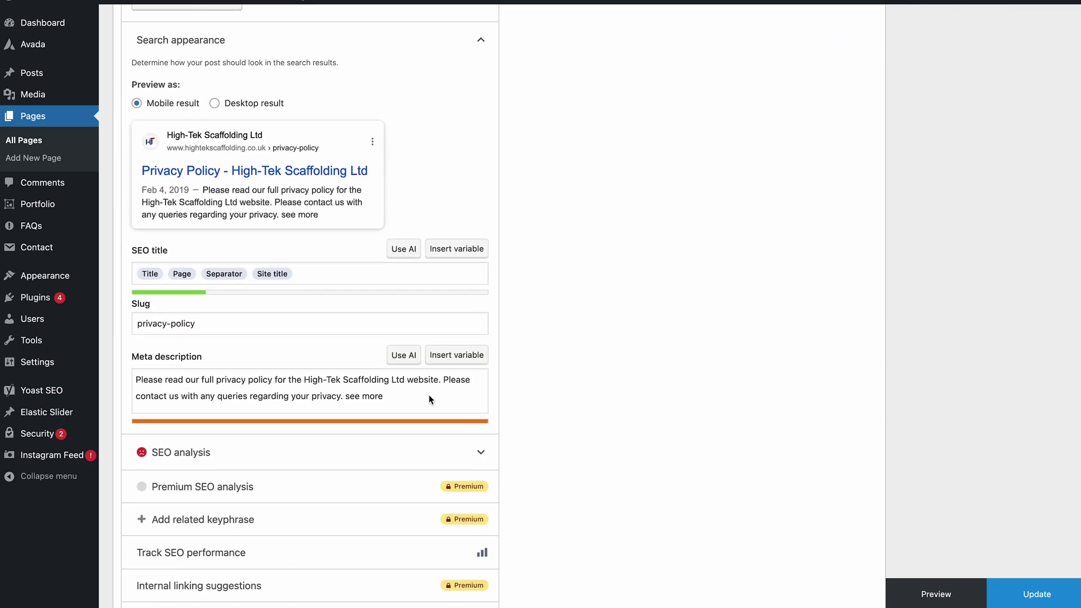
left_click_drag(355, 400, 425, 401)
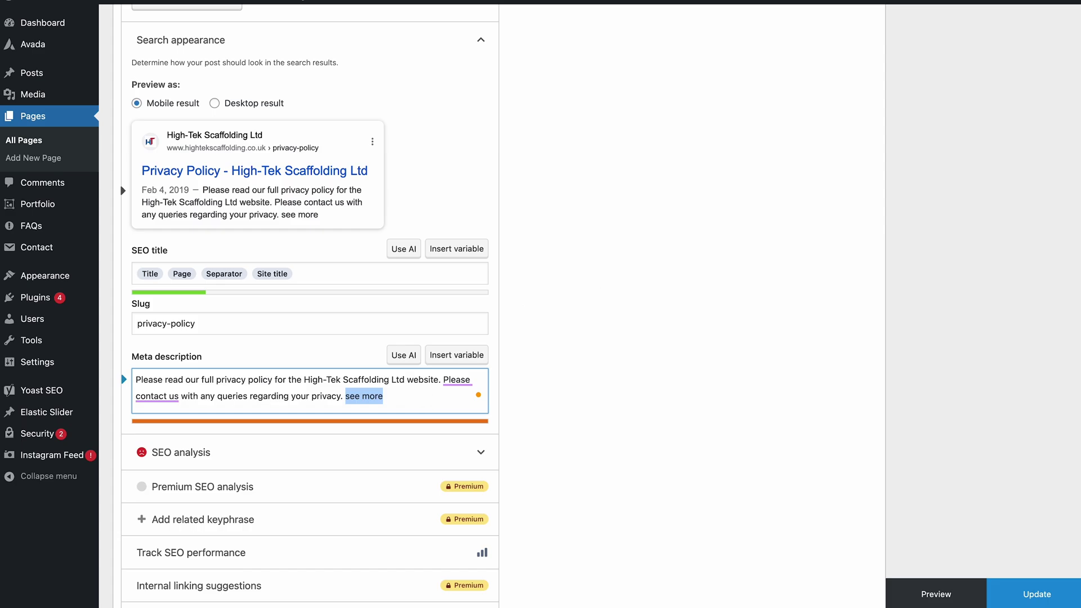
key("super+Tab")
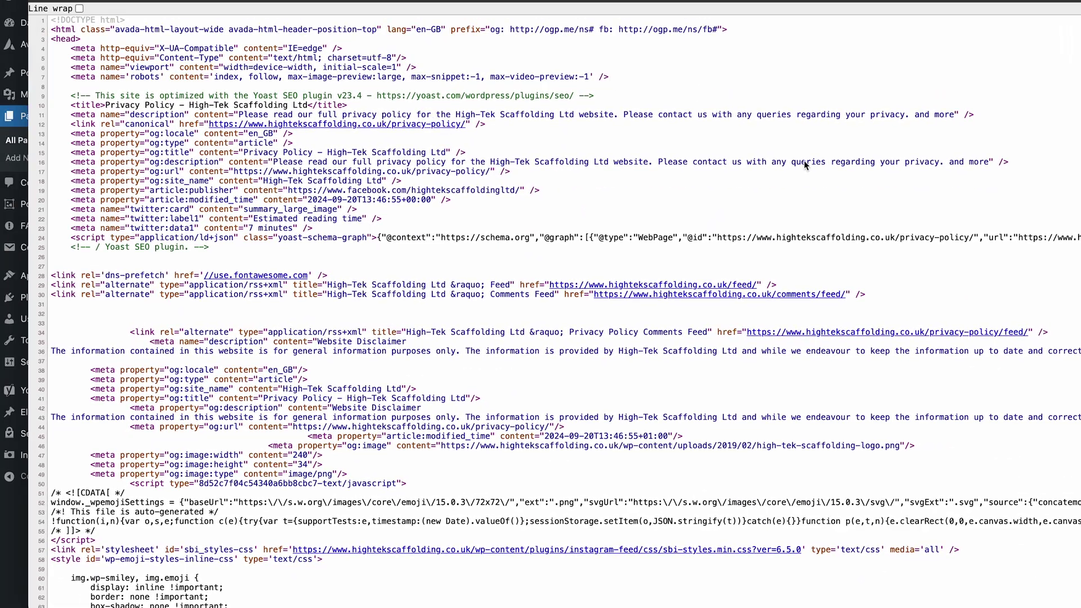
Check that the source's meta description ends 'and more', then return to the Privacy Policy editor.
left_click_drag(905, 115, 956, 114)
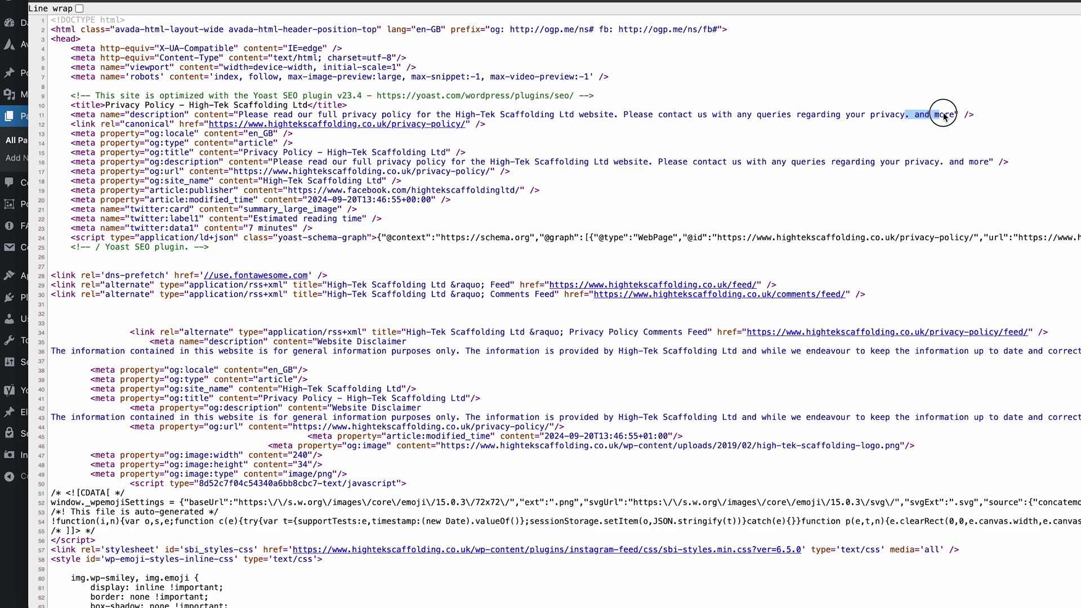
key("super+Tab")
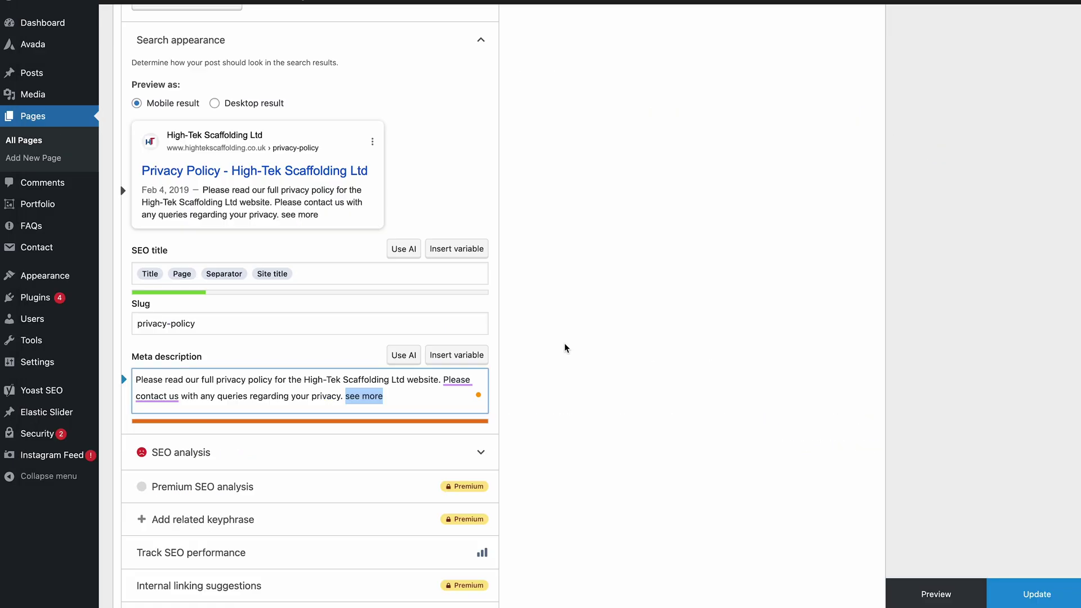
left_click(564, 344)
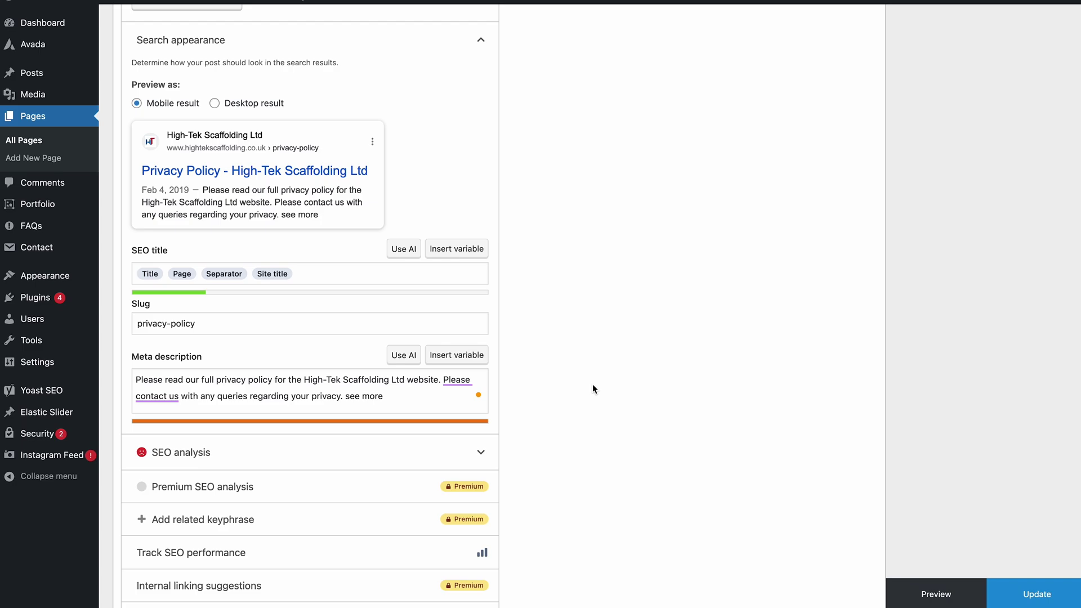
Show Plugins > Installed Plugins and scroll through the 11 plugins back to the top.
mouse_move(35, 297)
left_click(118, 302)
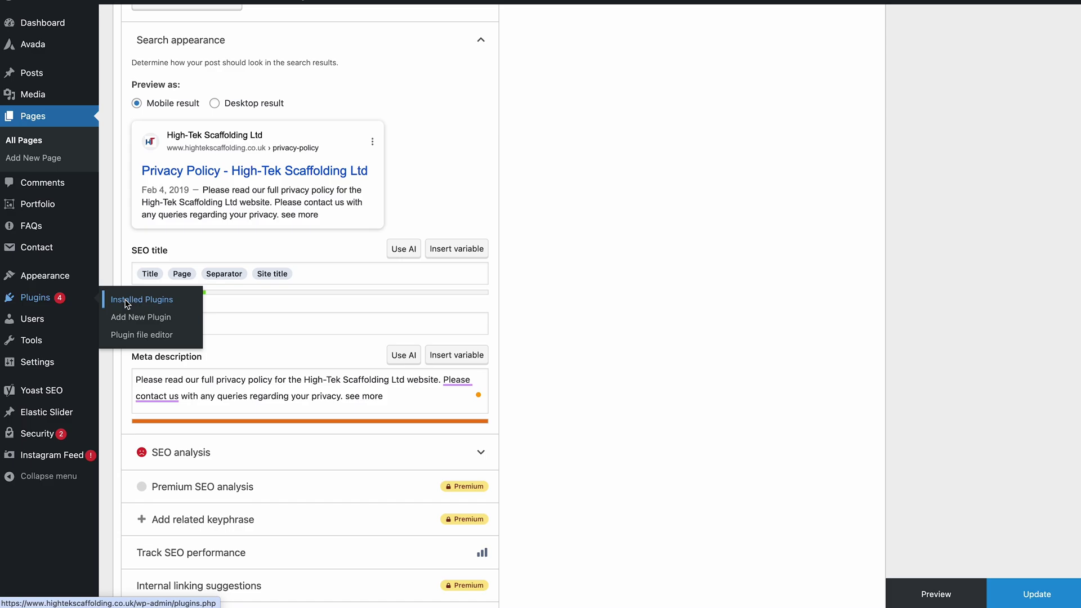
scroll(342, 427, "down", 8)
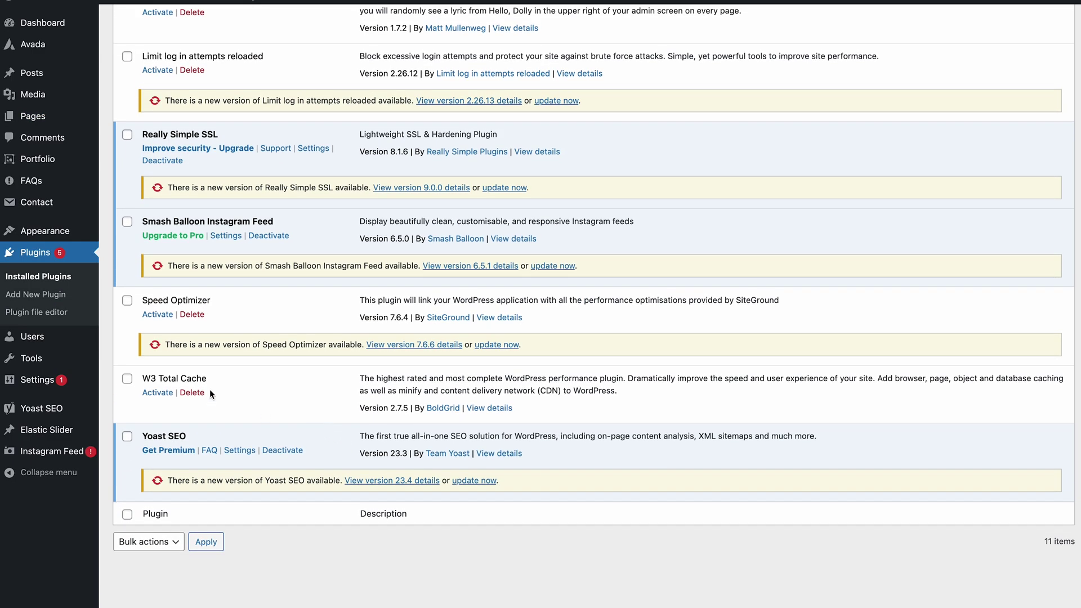
scroll(209, 390, "up", 6)
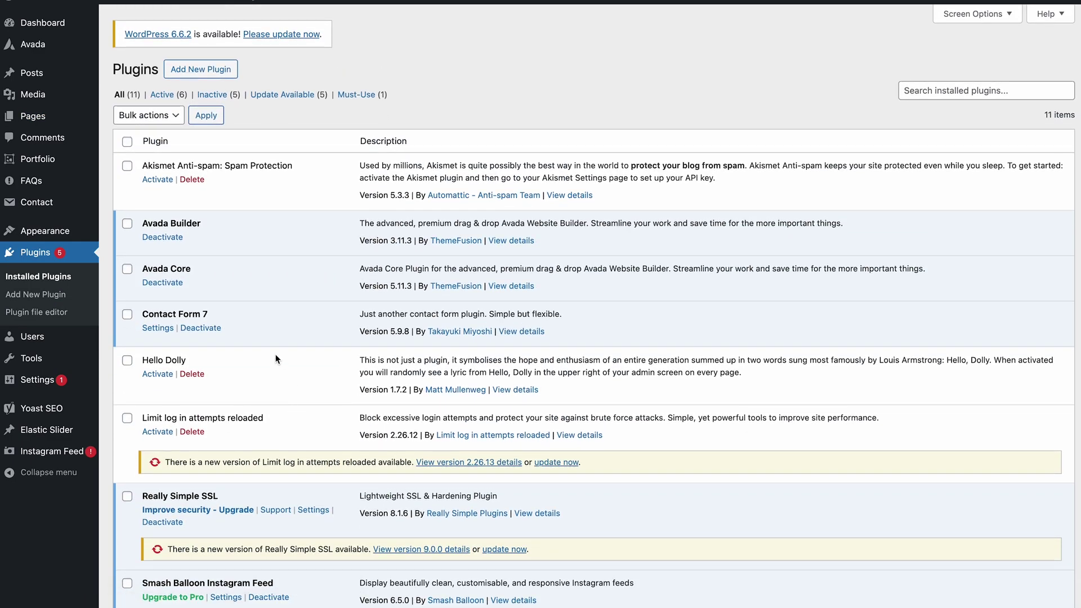